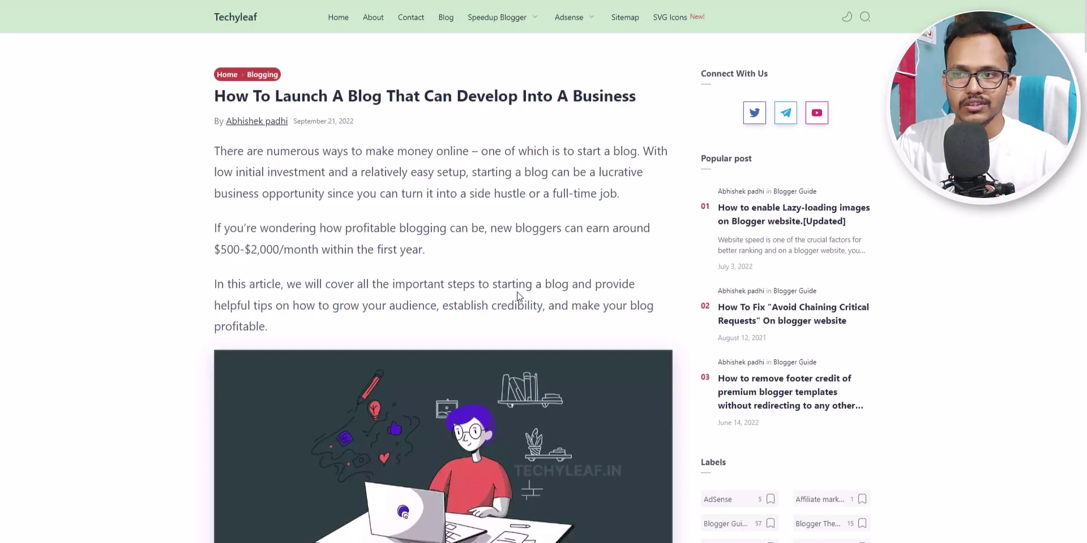
# Scroll down to the Techyleaf article's illustration and bring up its save-image context menu
pyautogui.scroll(-3, 467, 401)
pyautogui.scroll(-1, 467, 401)
pyautogui.rightClick(430, 357)
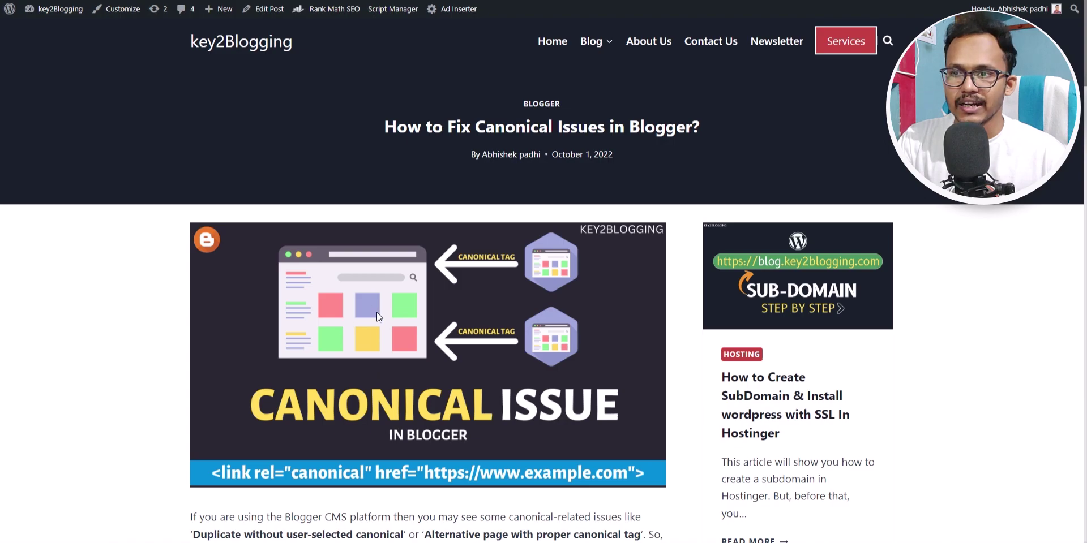
# Save the Canonical Issue featured image as a PNG under its default name, then reopen its context menu
pyautogui.rightClick(376, 311)
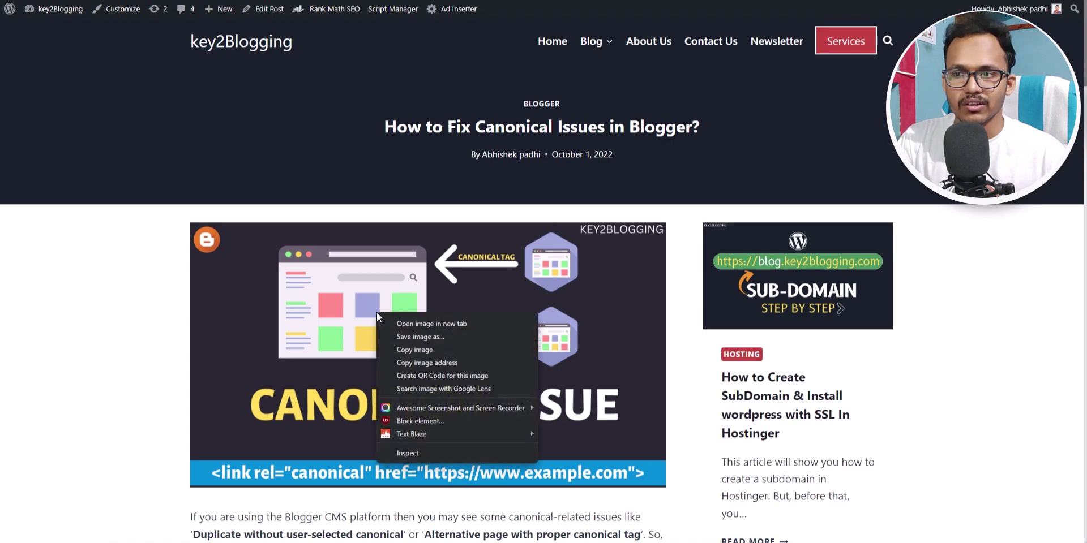
pyautogui.click(437, 339)
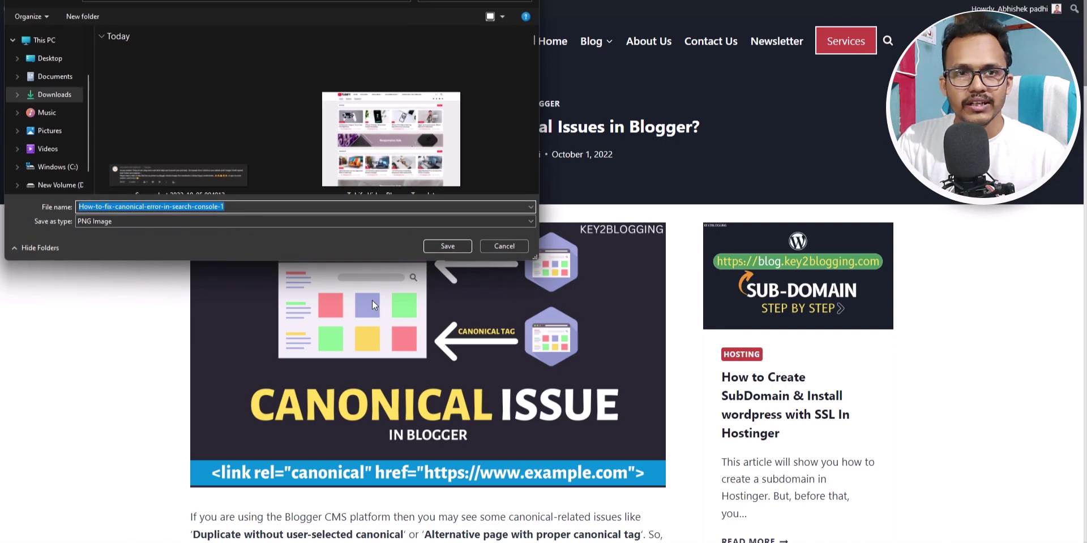
pyautogui.click(447, 247)
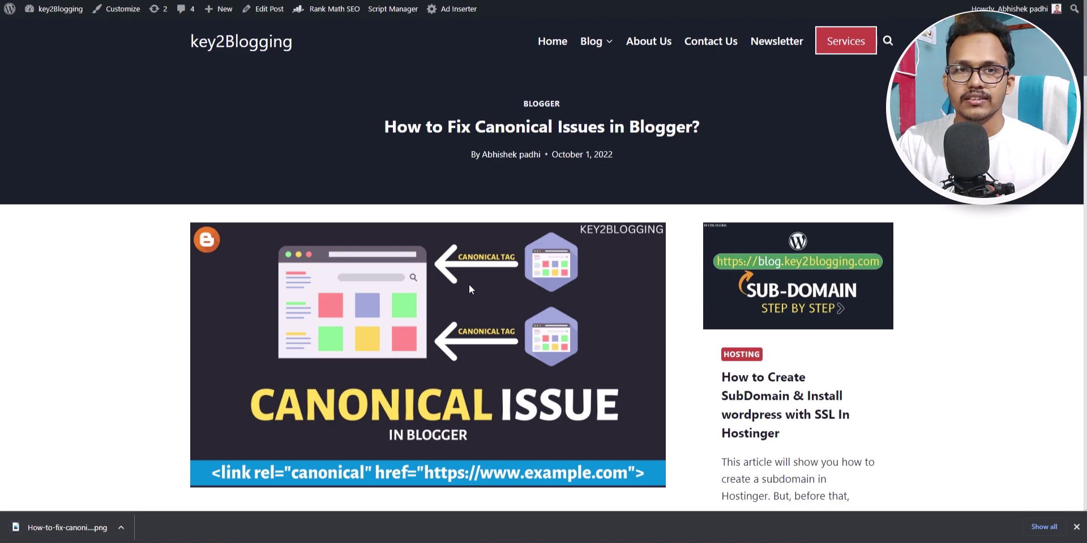
pyautogui.rightClick(439, 292)
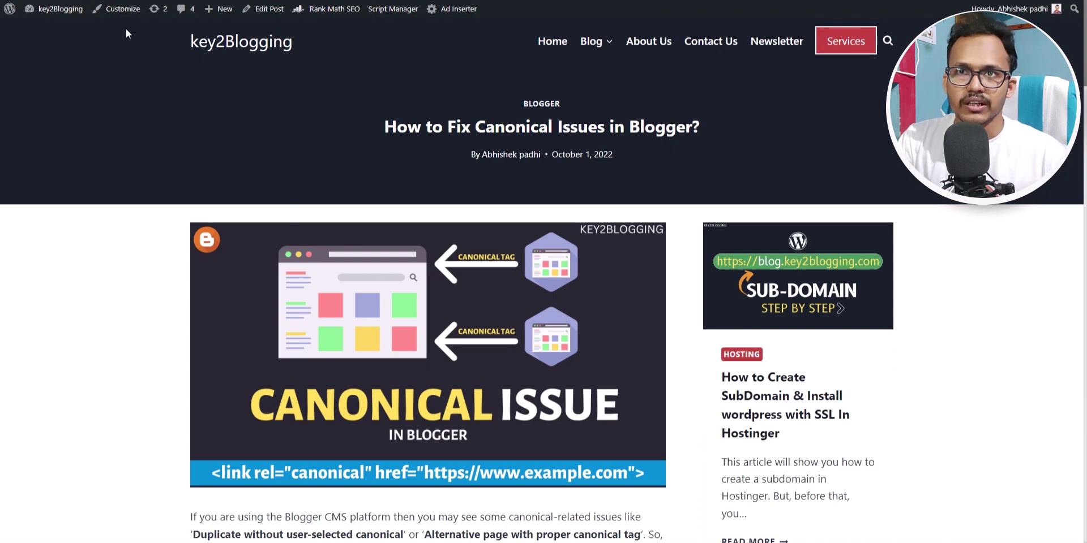
# In the Customizer's Additional CSS editor, start a new line after the existing rules
pyautogui.click(119, 9)
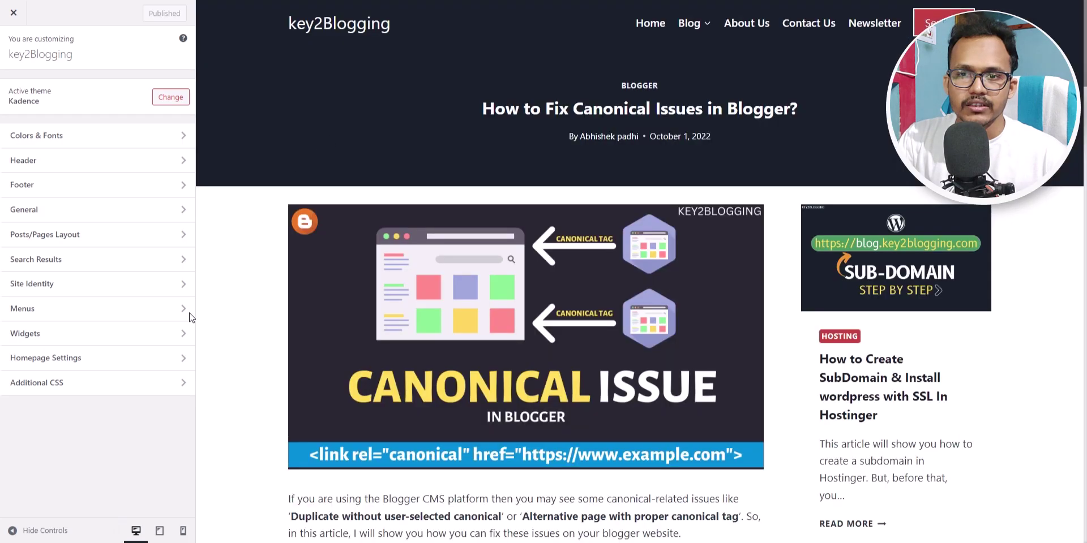
pyautogui.click(91, 384)
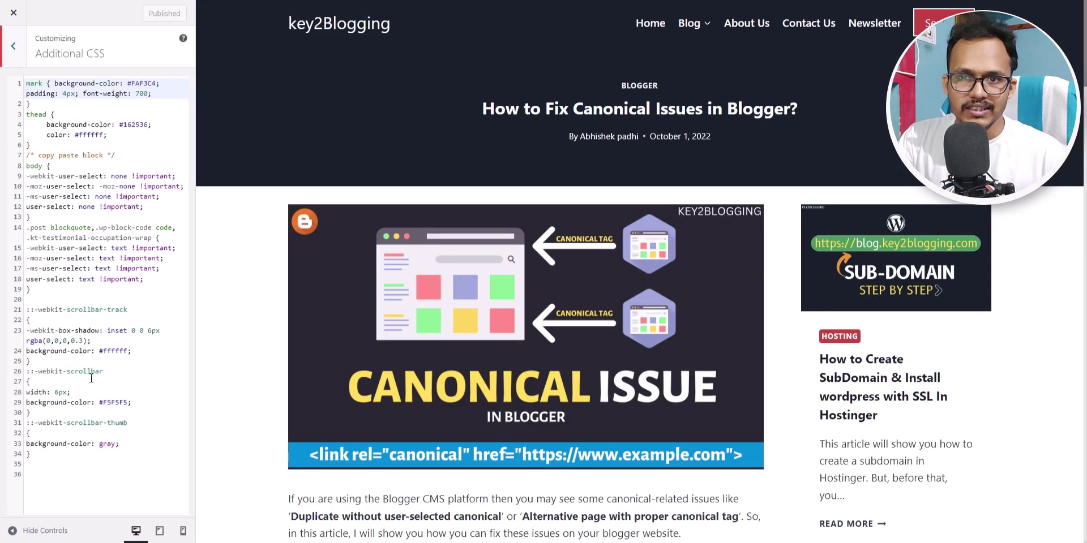
pyautogui.click(43, 444)
pyautogui.click(44, 459)
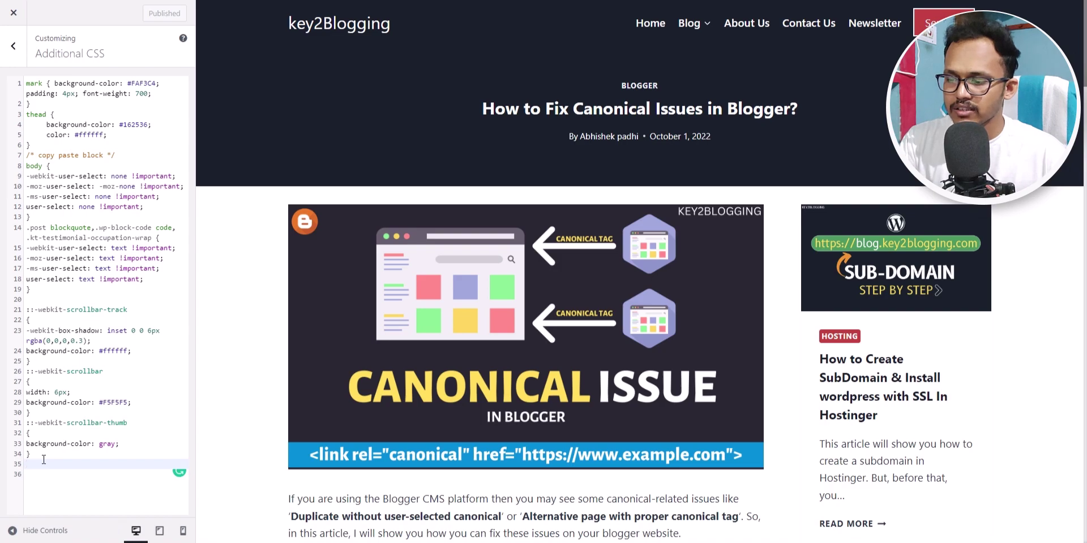
pyautogui.press('Return')
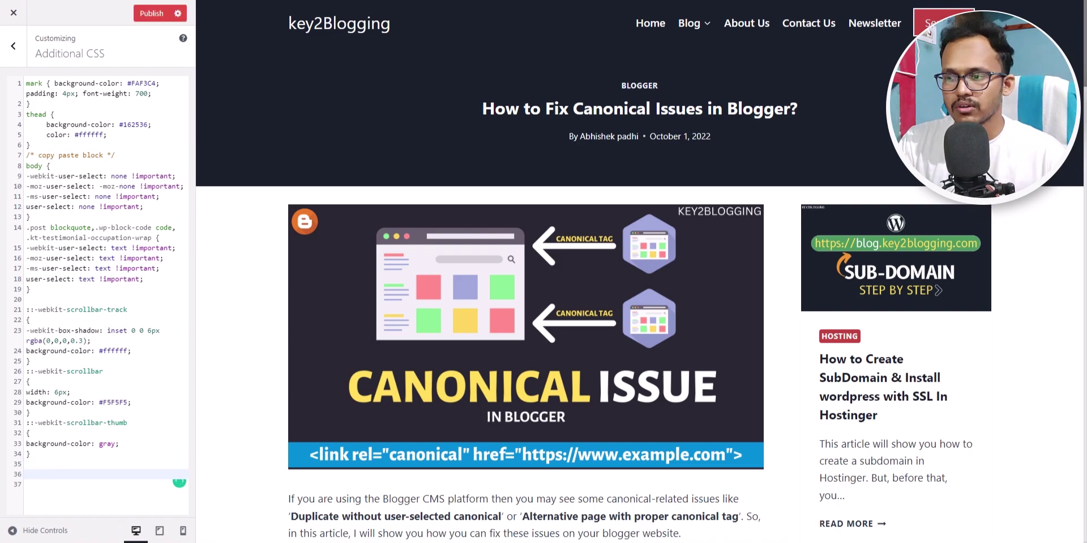
# Copy the img protection rule from Notepad, paste it at line 36, and publish
pyautogui.hotkey('alt', 'Tab')
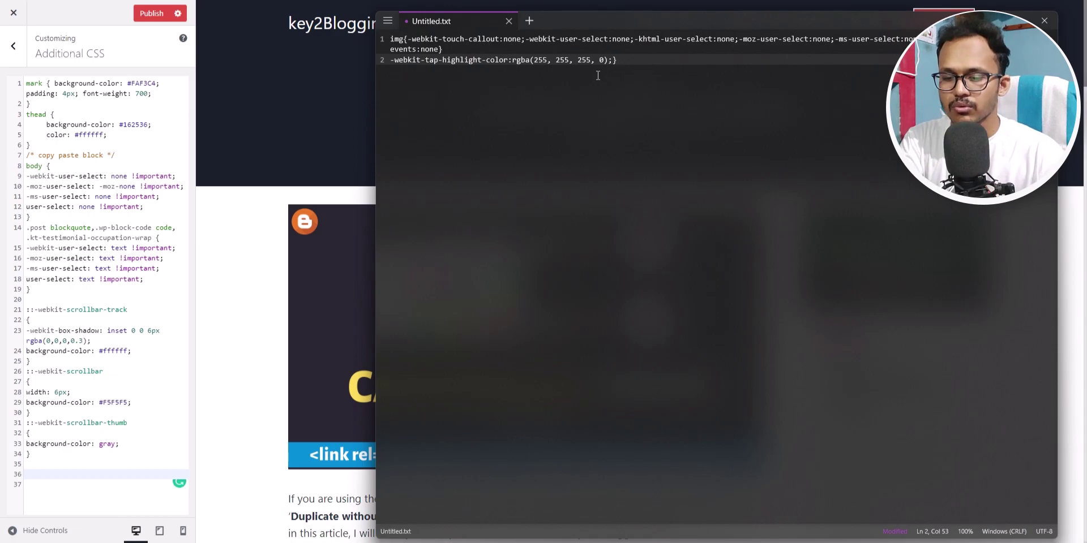
pyautogui.hotkey('ctrl', 'a')
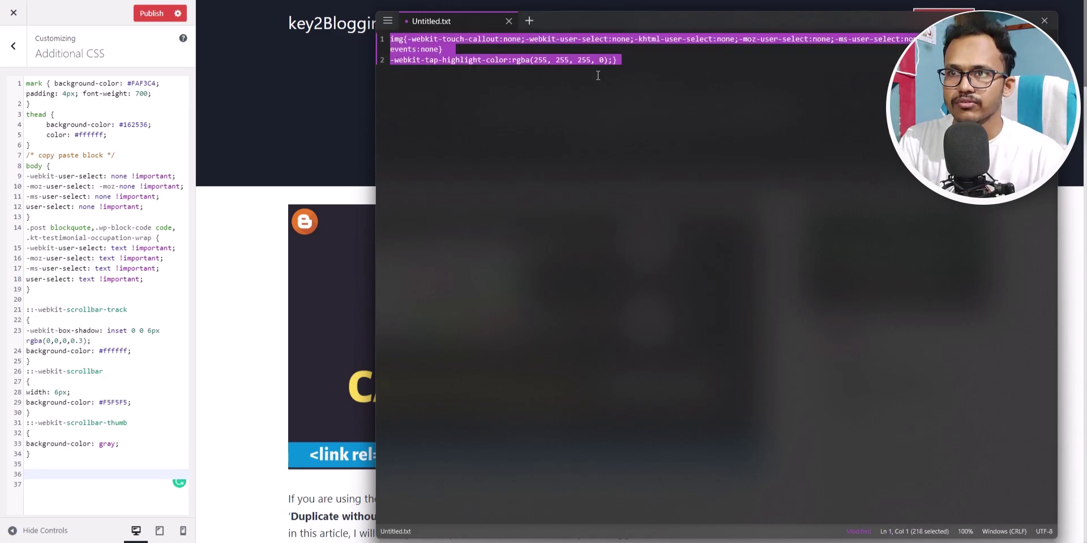
pyautogui.hotkey('alt', 'Tab')
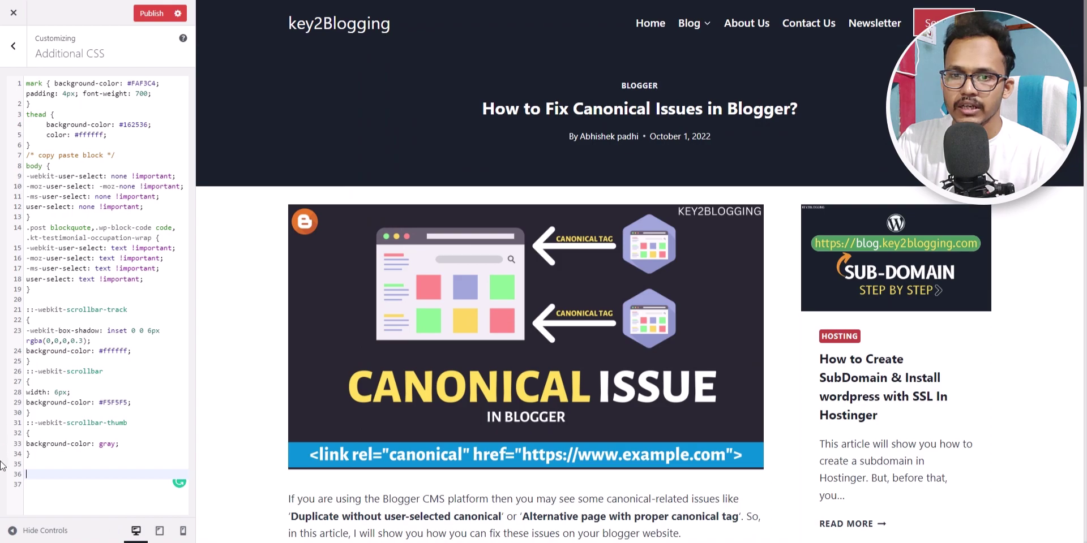
pyautogui.write('img{-webkit-touch-callout:none;-webkit-user-select:none;-khtml-user-select:none;-moz-user-select:none;-ms-user-select:none;user-select:none;pointer-events:none} -webkit-tap-highlight-color:rgba(255, 255, 255, 0);}')
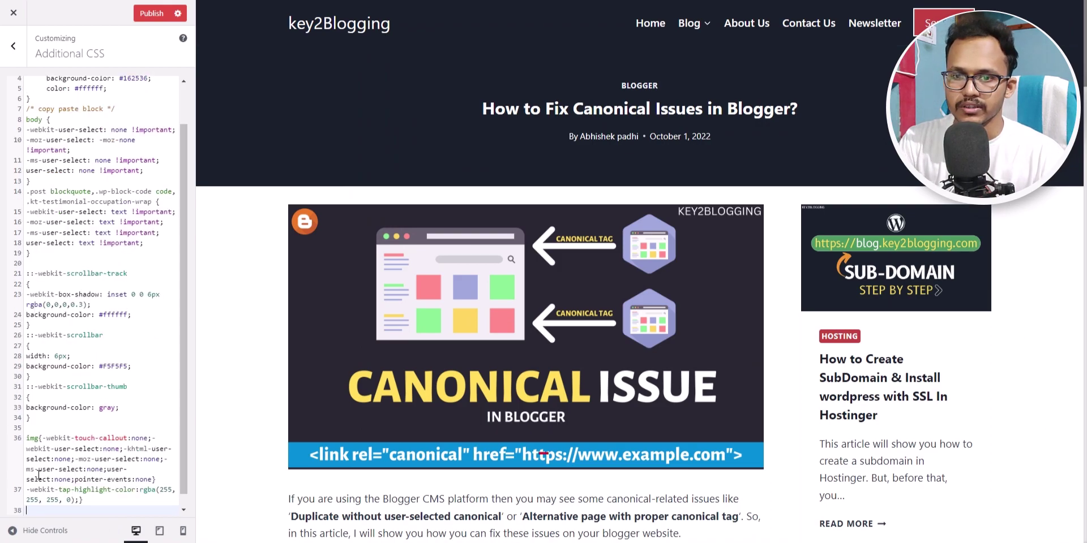
pyautogui.click(152, 15)
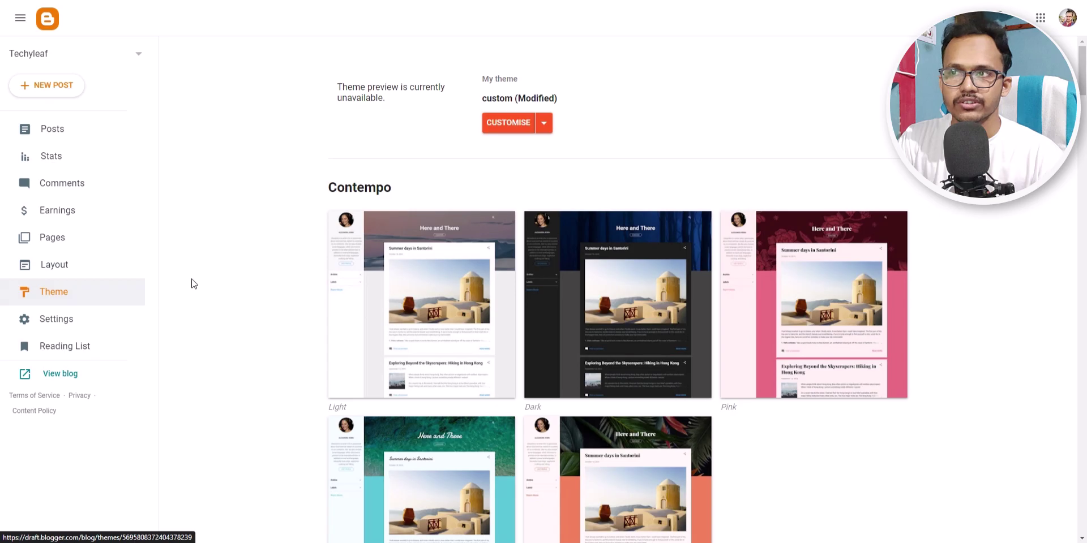
pyautogui.click(544, 123)
pyautogui.click(419, 215)
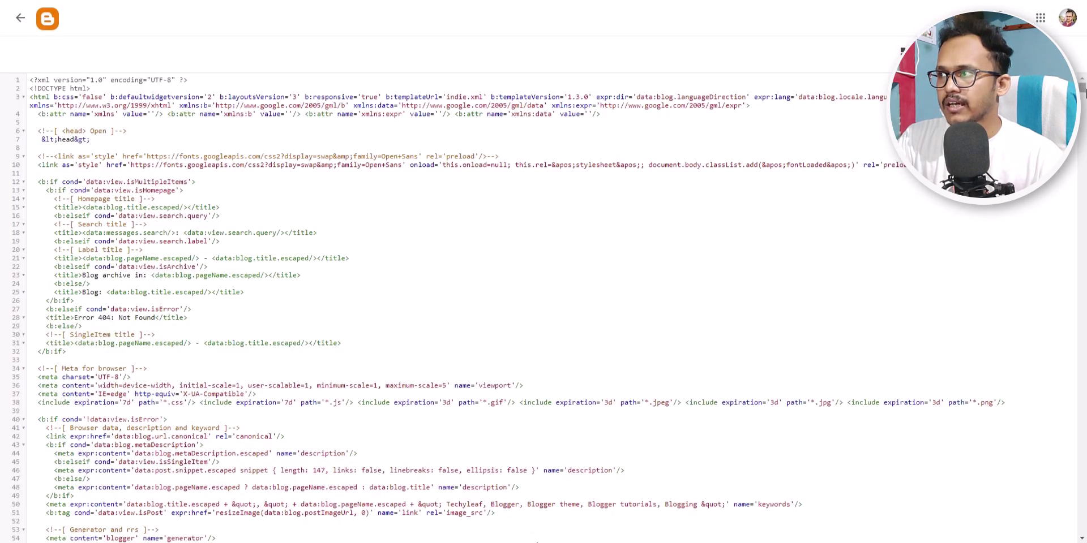
pyautogui.moveTo(1082, 88); pyautogui.dragTo(1082, 219)
pyautogui.scroll(-3, 582, 258)
pyautogui.scroll(4, 453, 194)
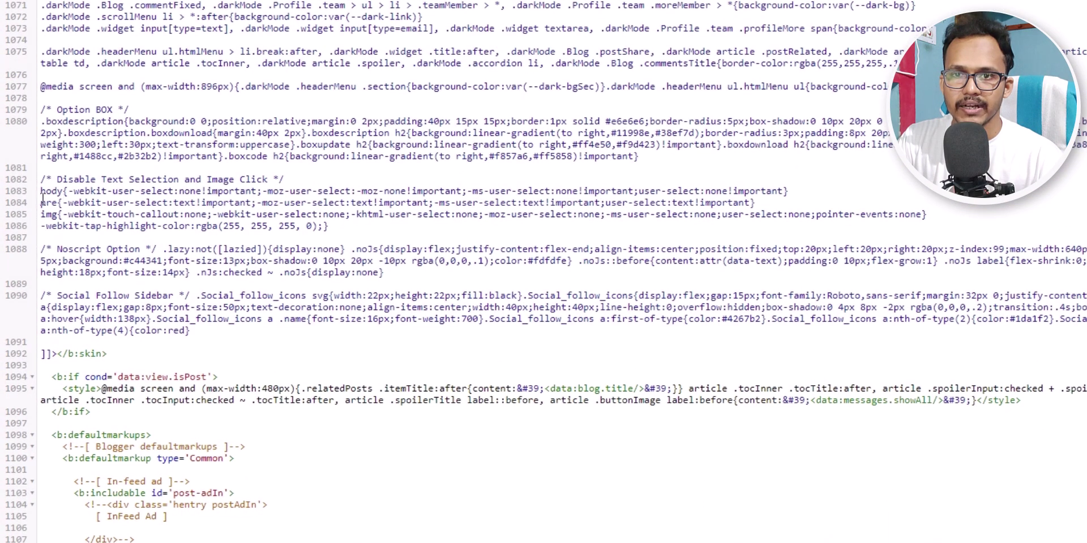
pyautogui.moveTo(43, 215); pyautogui.dragTo(398, 237)
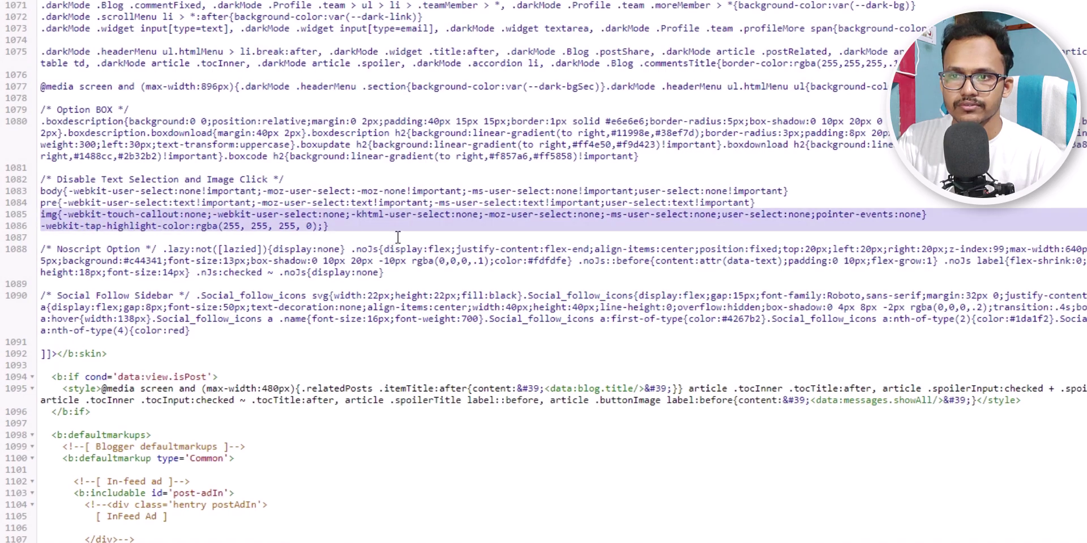
pyautogui.click(40, 355)
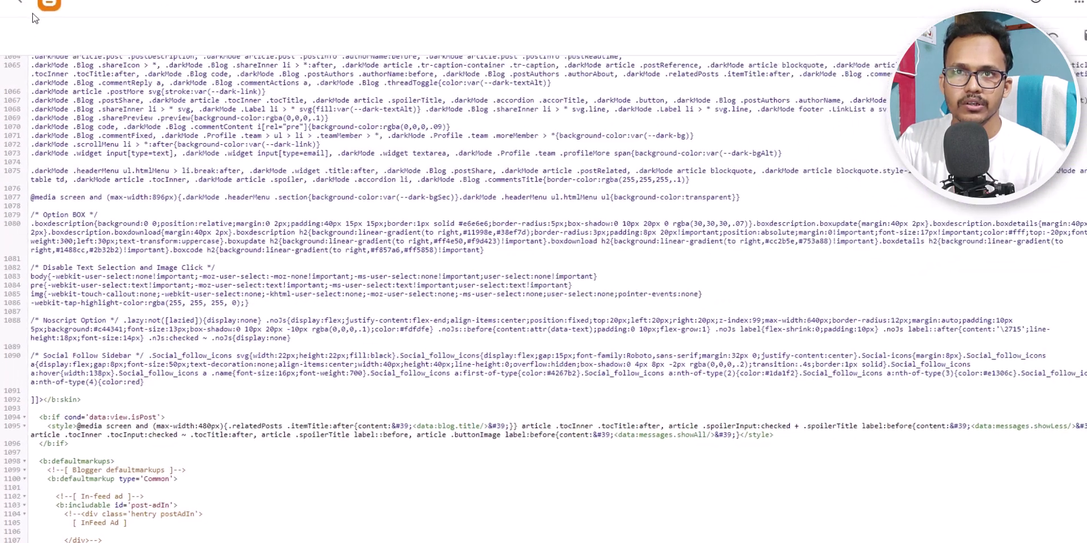
pyautogui.click(21, 2)
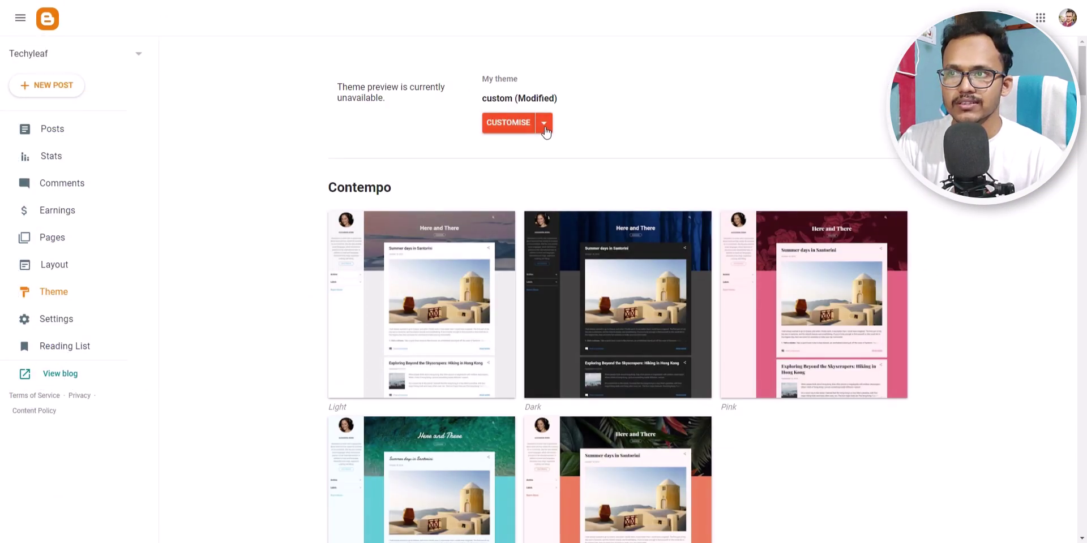
pyautogui.click(511, 125)
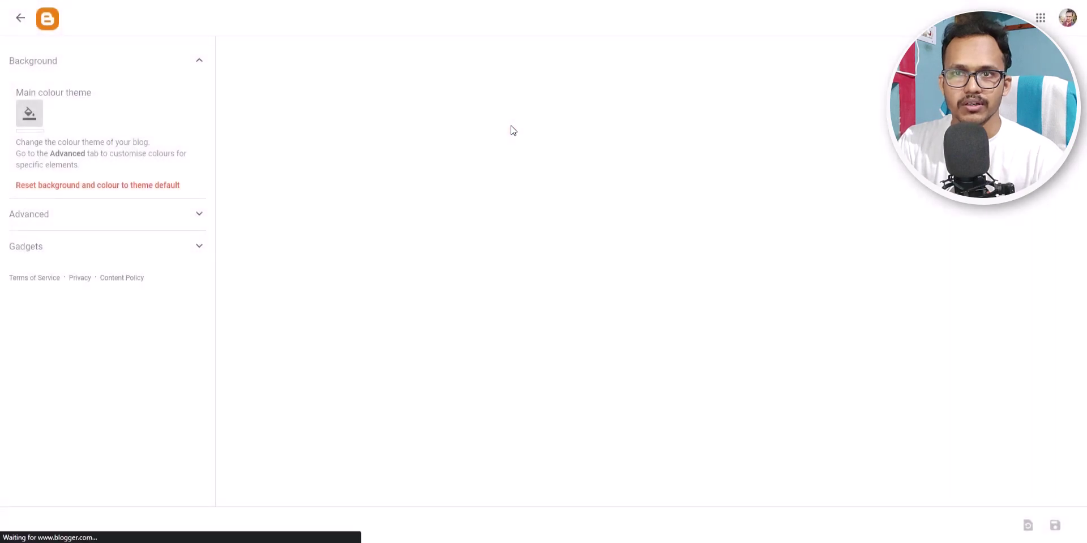
pyautogui.click(129, 417)
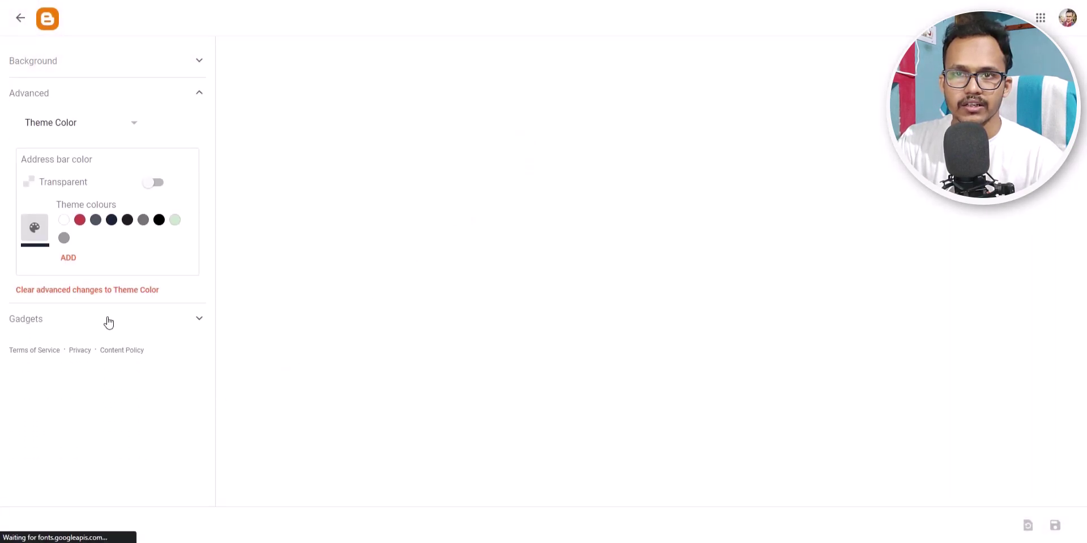
pyautogui.click(119, 123)
pyautogui.scroll(-2, 125, 175)
pyautogui.scroll(-3, 126, 174)
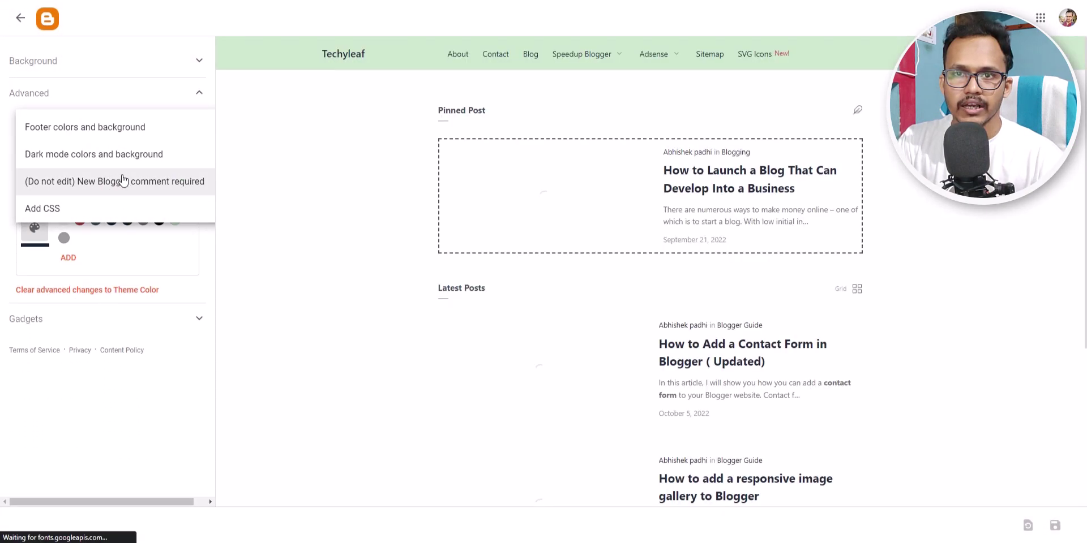
pyautogui.click(81, 214)
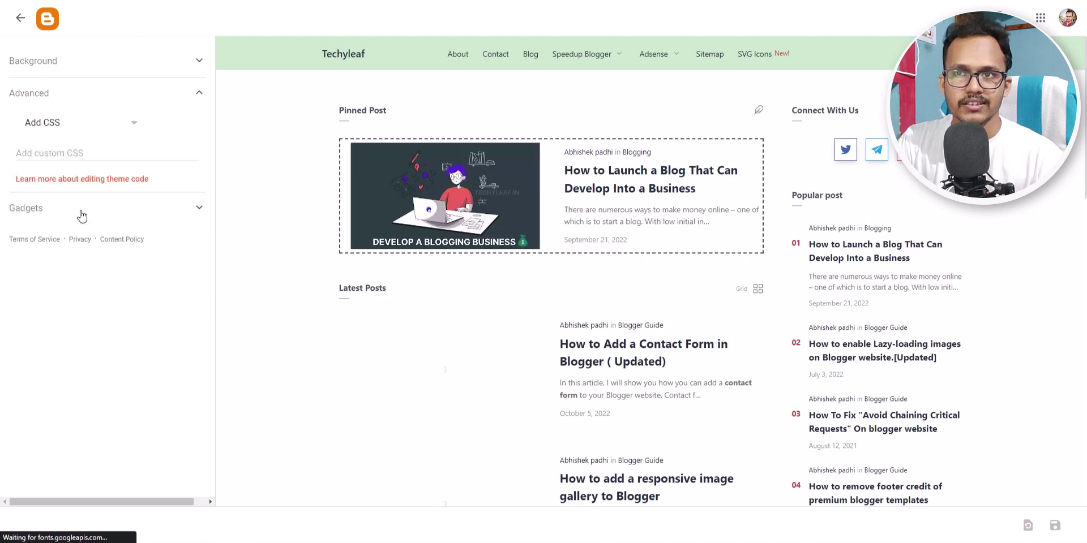
pyautogui.click(71, 151)
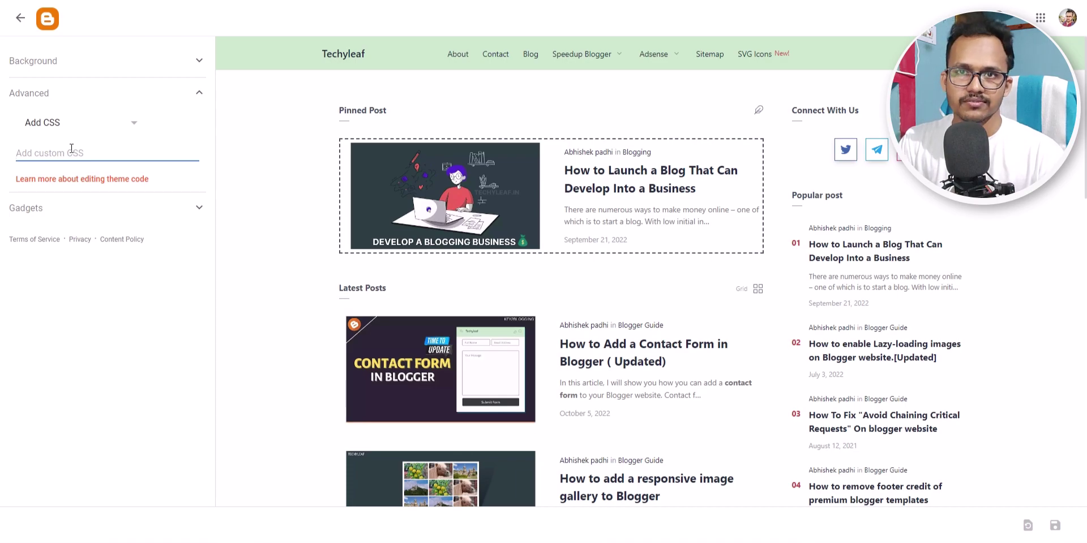
pyautogui.click(11, 20)
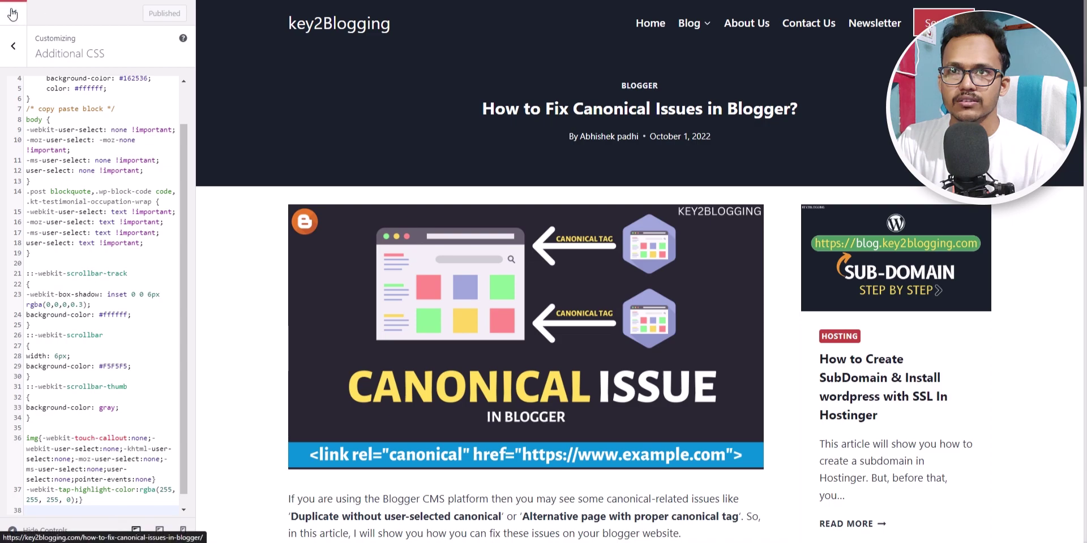
# Close the Customizer, then right-click the featured image to confirm saving options are gone
pyautogui.click(13, 13)
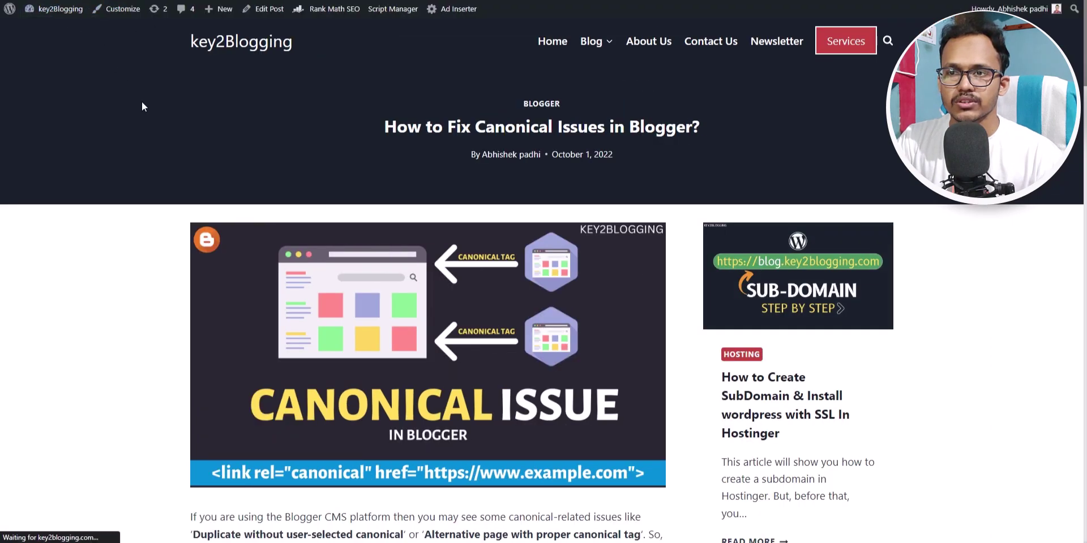
pyautogui.rightClick(358, 341)
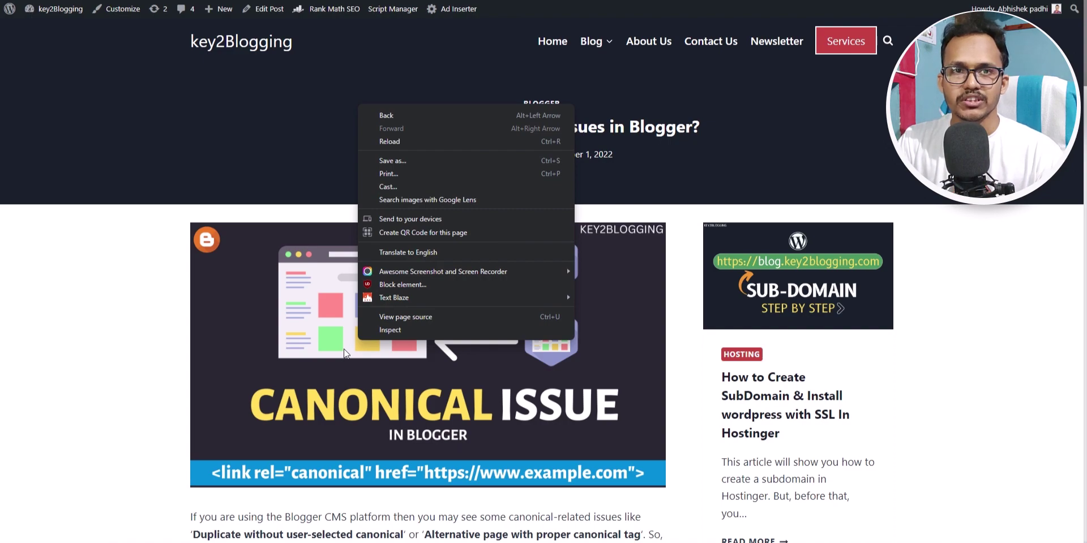
pyautogui.click(112, 371)
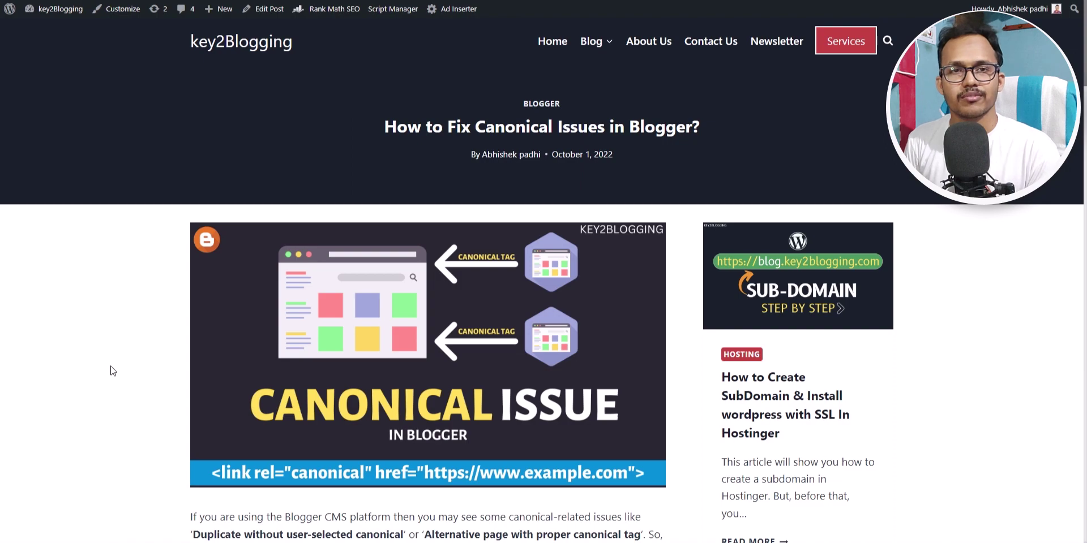